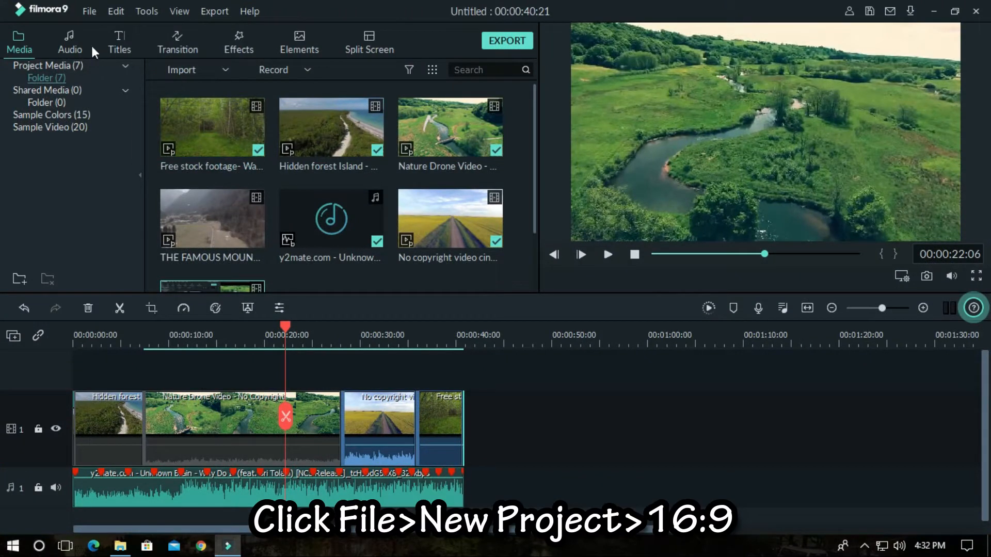
Create a new 16:9 project and discard the unsaved changes to the current one.
{"action": "left_click", "coordinate": [90, 11]}
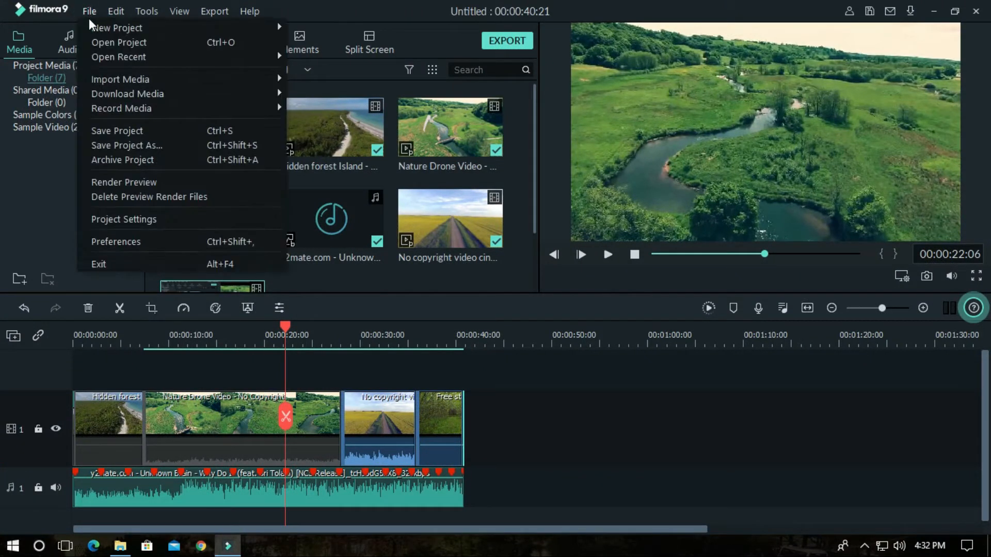
{"action": "mouse_move", "coordinate": [119, 27]}
{"action": "left_click", "coordinate": [331, 28]}
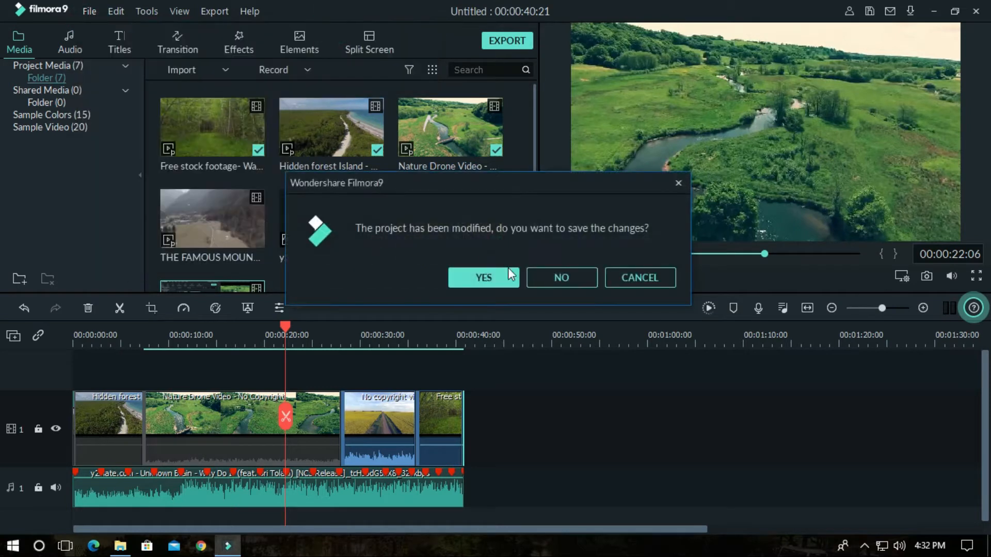
{"action": "left_click", "coordinate": [557, 282]}
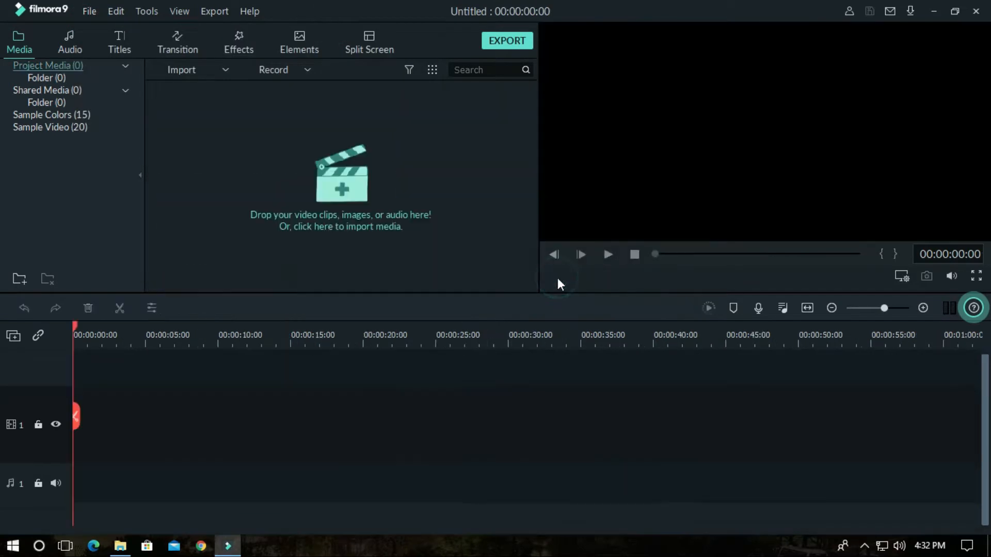
Import the four video clips: Free stock footage, Hidden forest Island, Nature Drone Video and No copyright video.
{"action": "left_click", "coordinate": [200, 146]}
{"action": "left_click", "coordinate": [335, 221]}
{"action": "left_click_drag", "start_coordinate": [483, 99], "coordinate": [476, 173]}
{"action": "left_click", "coordinate": [429, 140], "text": "ctrl"}
{"action": "left_click", "coordinate": [259, 221], "text": "ctrl"}
{"action": "left_click", "coordinate": [365, 215], "text": "ctrl"}
{"action": "left_click", "coordinate": [367, 324]}
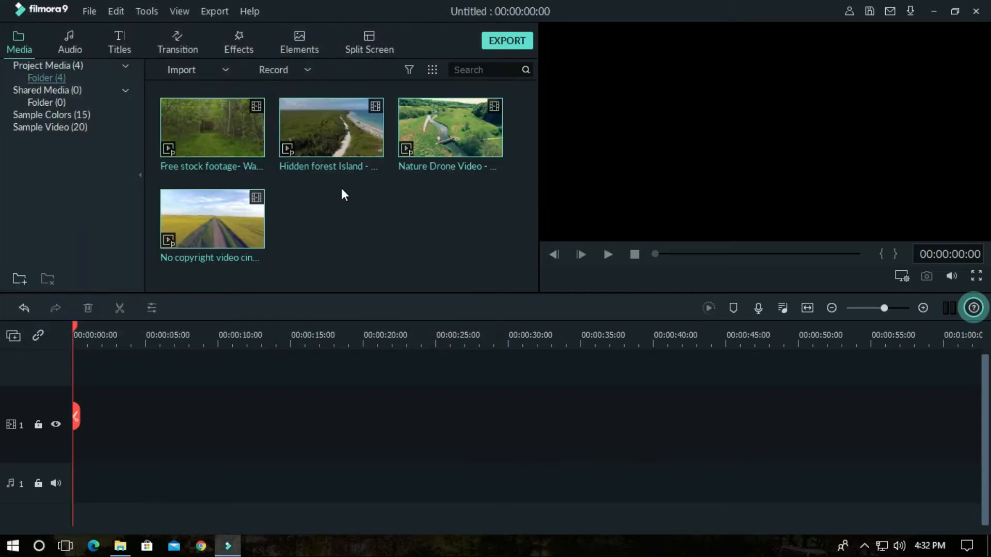
Import the Unknown Brain - Why Do I music file and place it at the start of the audio track.
{"action": "double_click", "coordinate": [413, 243]}
{"action": "left_click_drag", "start_coordinate": [484, 103], "coordinate": [482, 184]}
{"action": "left_click", "coordinate": [58, 212]}
{"action": "left_click_drag", "start_coordinate": [479, 112], "coordinate": [482, 206]}
{"action": "left_click", "coordinate": [207, 258]}
{"action": "left_click", "coordinate": [367, 324]}
{"action": "left_click_drag", "start_coordinate": [370, 230], "coordinate": [49, 477]}
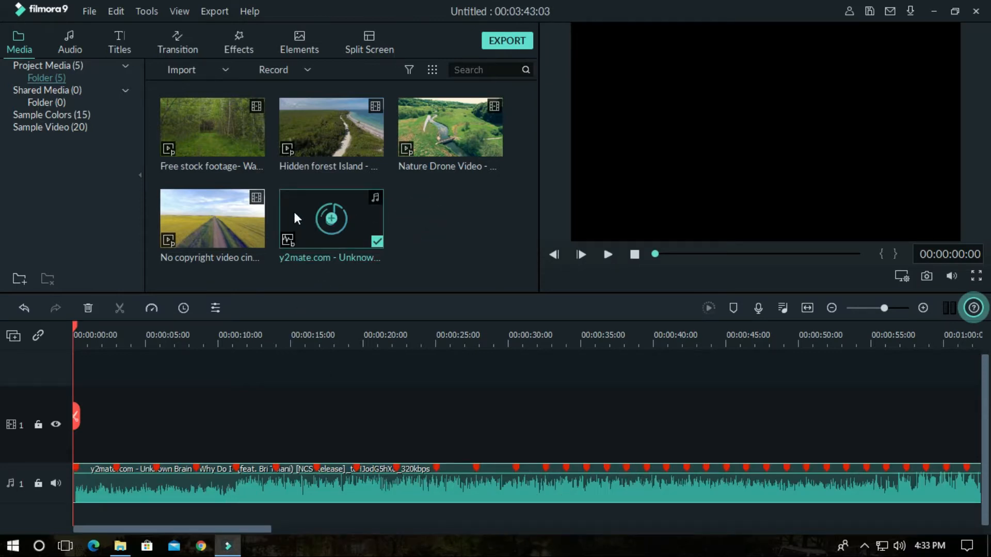
Add the Hidden forest clip to the video track, keeping 1920 x 1080 25fps, and cut off everything after 00:00:08:06.
{"action": "left_click_drag", "start_coordinate": [329, 198], "coordinate": [47, 431]}
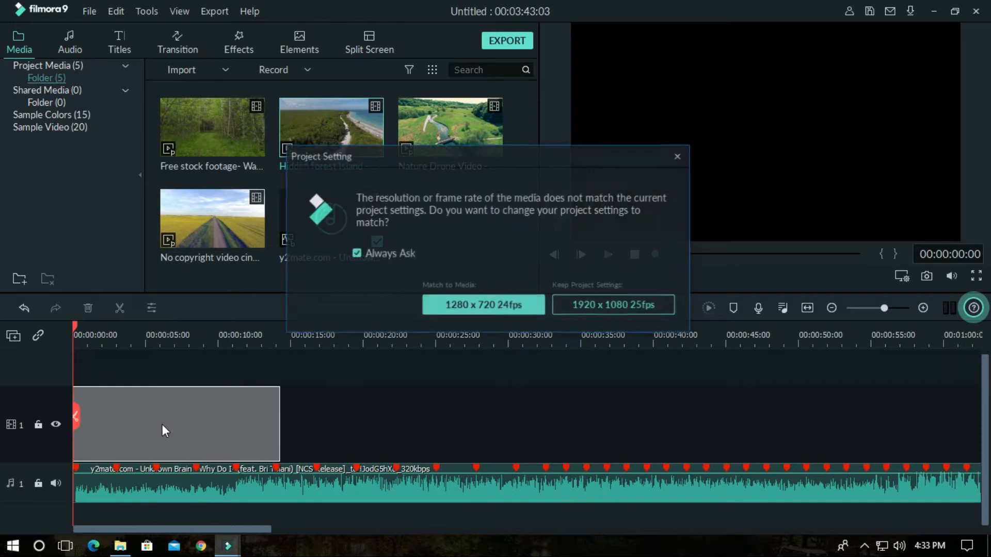
{"action": "left_click", "coordinate": [578, 306]}
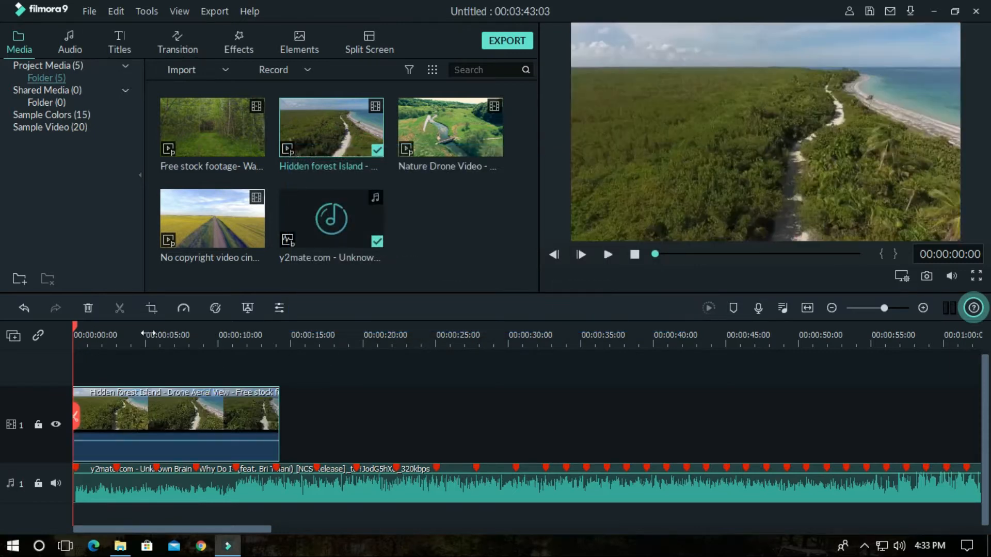
{"action": "left_click_drag", "start_coordinate": [77, 326], "coordinate": [193, 336]}
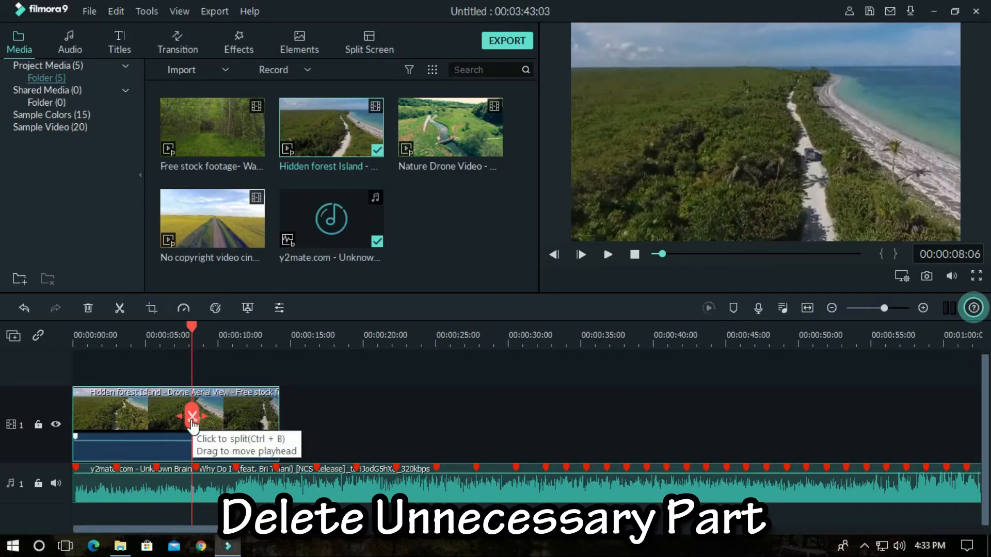
{"action": "left_click", "coordinate": [192, 418]}
{"action": "key", "text": "Delete"}
Append the Nature Drone clip, cut off at 00:00:19:05, and the No copyright video clip, deleting its unneeded end.
{"action": "left_click_drag", "start_coordinate": [472, 145], "coordinate": [327, 438]}
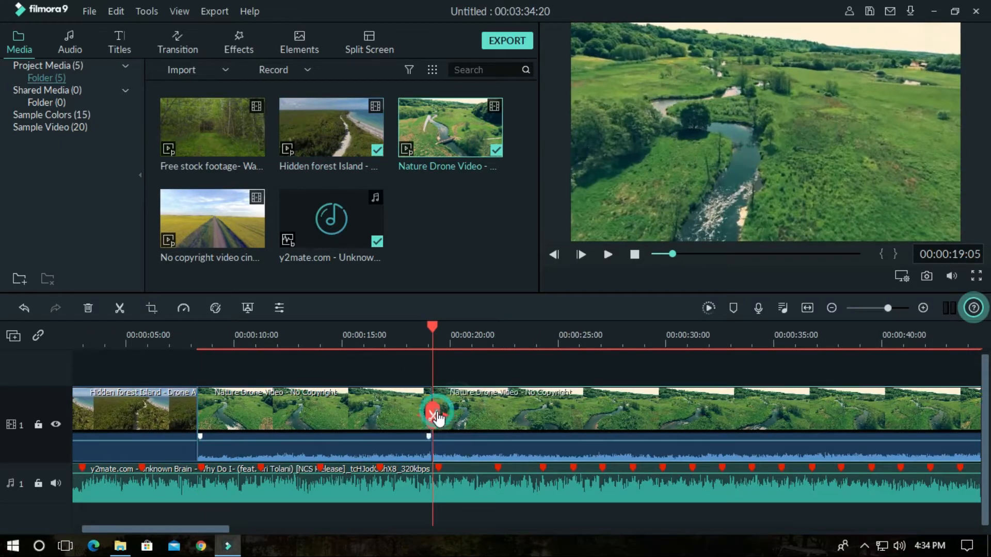
{"action": "left_click_drag", "start_coordinate": [212, 218], "coordinate": [527, 418]}
{"action": "key", "text": "ctrl+z"}
{"action": "left_click_drag", "start_coordinate": [535, 329], "coordinate": [628, 338]}
{"action": "left_click", "coordinate": [626, 416]}
{"action": "key", "text": "Delete"}
Append the Free stock footage clip to the video track and cut off everything after 00:00:35:07.
{"action": "left_click_drag", "start_coordinate": [212, 127], "coordinate": [630, 415]}
{"action": "left_click_drag", "start_coordinate": [625, 329], "coordinate": [781, 333]}
{"action": "left_click", "coordinate": [780, 416]}
{"action": "key", "text": "Delete"}
Mute the original audio of all four clips on the video track.
{"action": "scroll", "coordinate": [801, 400], "scroll_direction": "up", "scroll_amount": 6}
{"action": "scroll", "coordinate": [801, 400], "scroll_direction": "down", "scroll_amount": 7}
{"action": "left_click", "coordinate": [135, 456]}
{"action": "right_click", "coordinate": [135, 456]}
{"action": "left_click", "coordinate": [184, 323]}
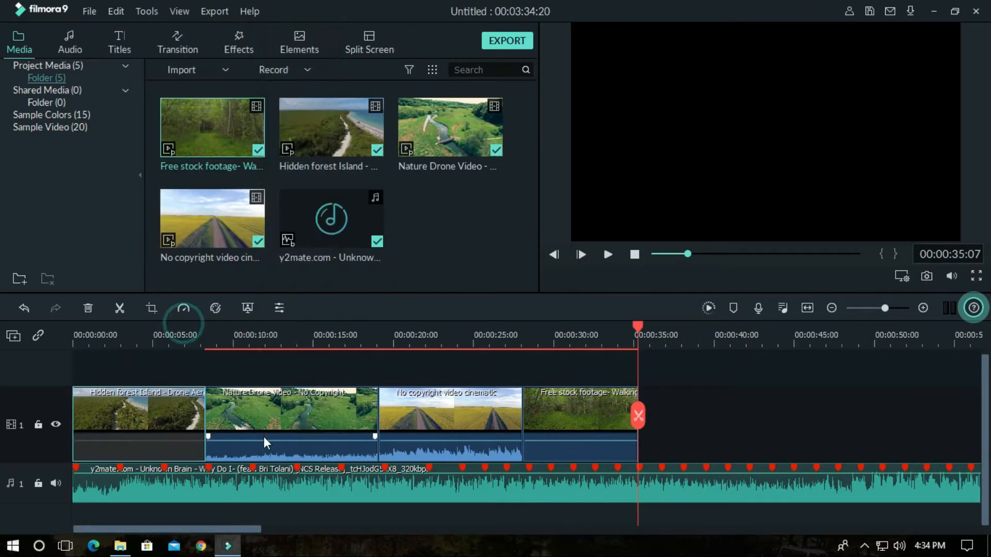
{"action": "right_click", "coordinate": [261, 453]}
{"action": "left_click", "coordinate": [275, 318]}
{"action": "left_click", "coordinate": [409, 449]}
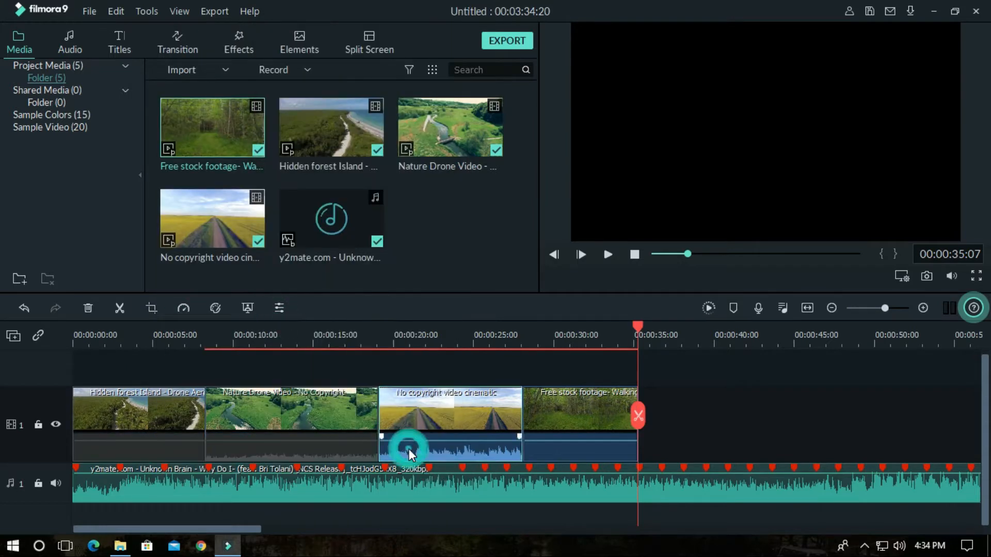
{"action": "left_click", "coordinate": [542, 454]}
Split the Hidden forest clip shortly after its start and again at 00:00:06:23.
{"action": "left_click_drag", "start_coordinate": [637, 326], "coordinate": [74, 336]}
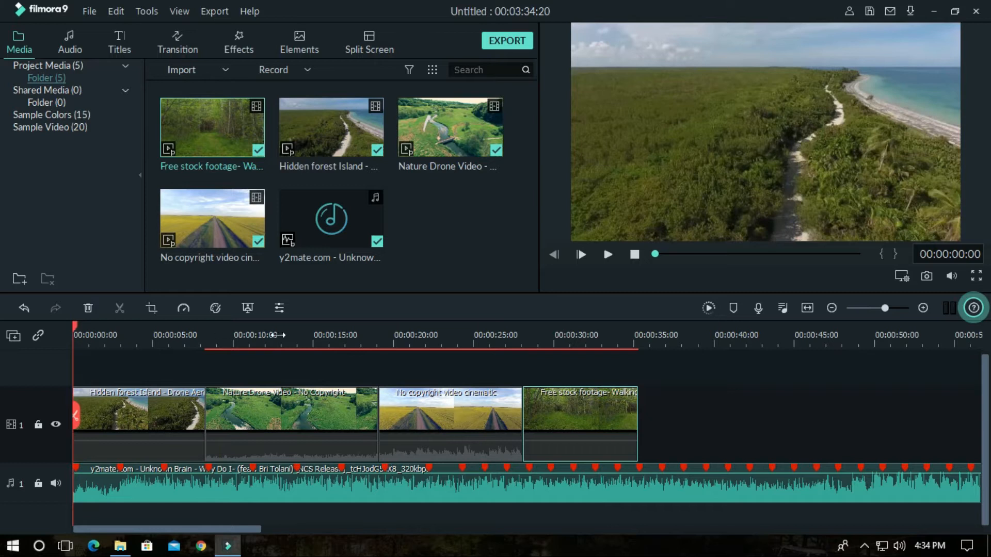
{"action": "left_click_drag", "start_coordinate": [321, 330], "coordinate": [641, 310]}
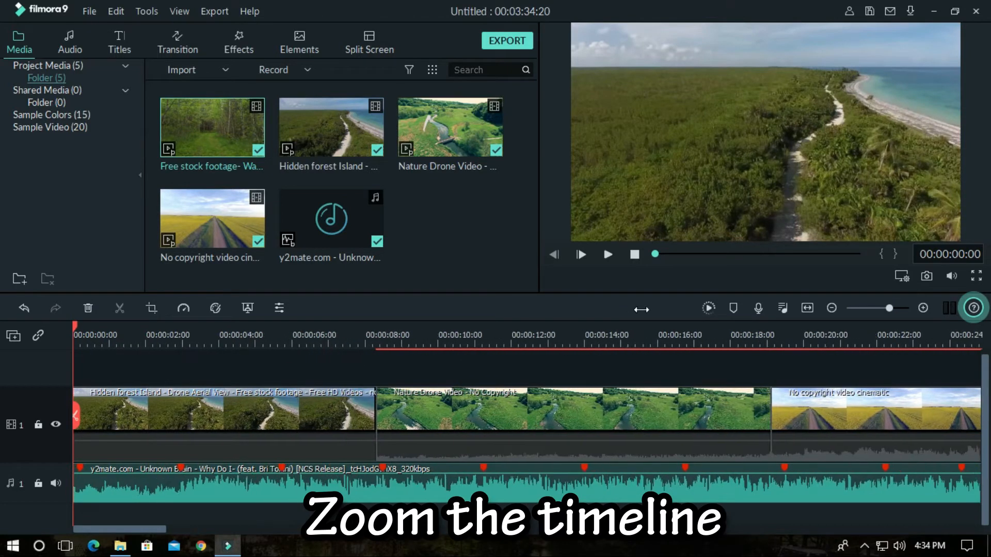
{"action": "left_click_drag", "start_coordinate": [74, 323], "coordinate": [122, 326]}
{"action": "left_click", "coordinate": [150, 428]}
{"action": "left_click", "coordinate": [121, 419]}
{"action": "left_click_drag", "start_coordinate": [118, 325], "coordinate": [326, 364]}
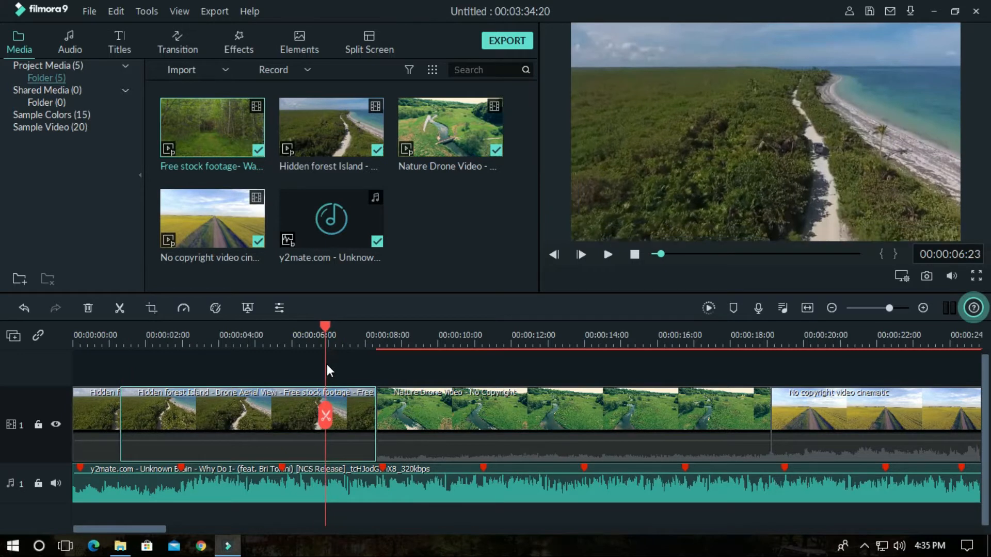
{"action": "left_click", "coordinate": [326, 415]}
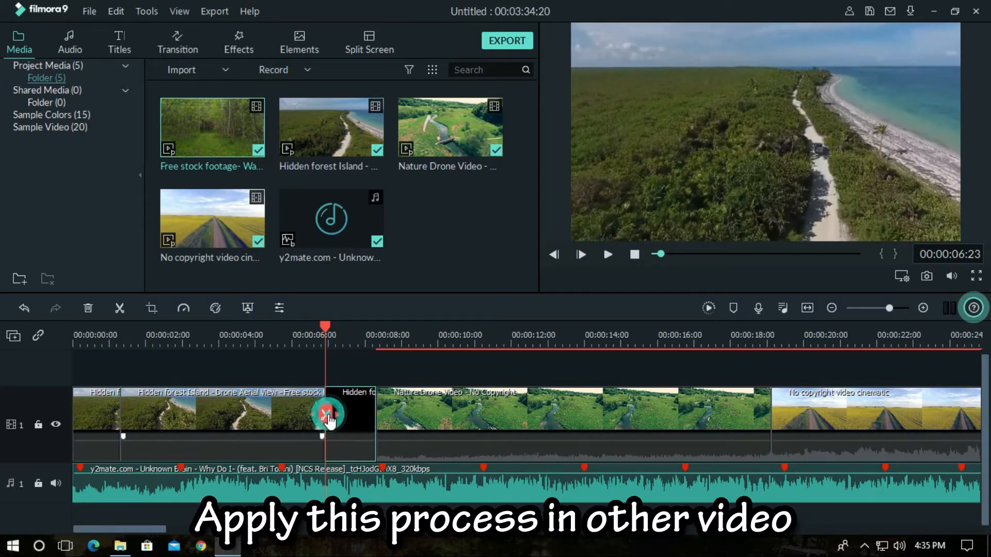
Split the Nature Drone clip at 00:00:09:22 and at 00:00:17:12.
{"action": "left_click_drag", "start_coordinate": [325, 327], "coordinate": [434, 327]}
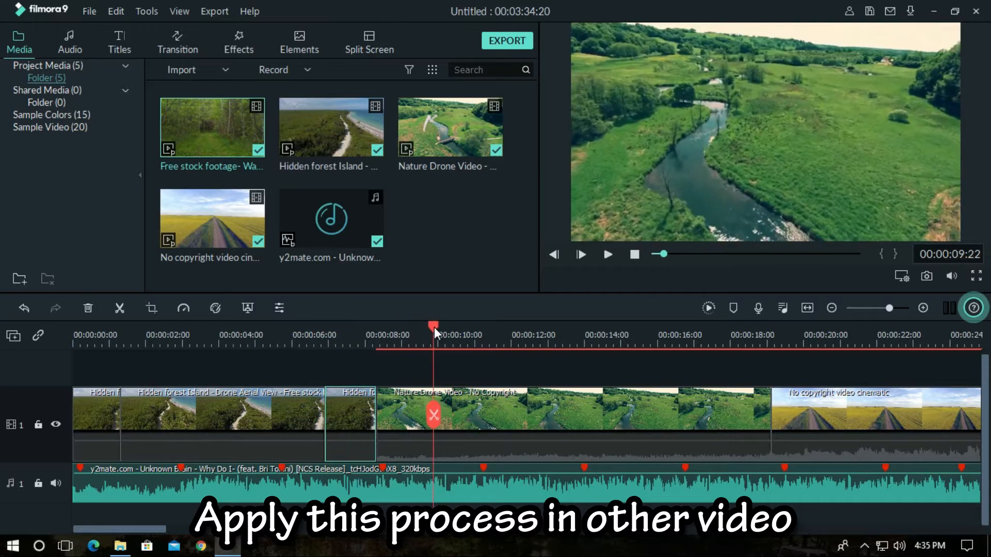
{"action": "scroll", "coordinate": [220, 485], "scroll_direction": "down", "scroll_amount": 8}
{"action": "left_click", "coordinate": [202, 331]}
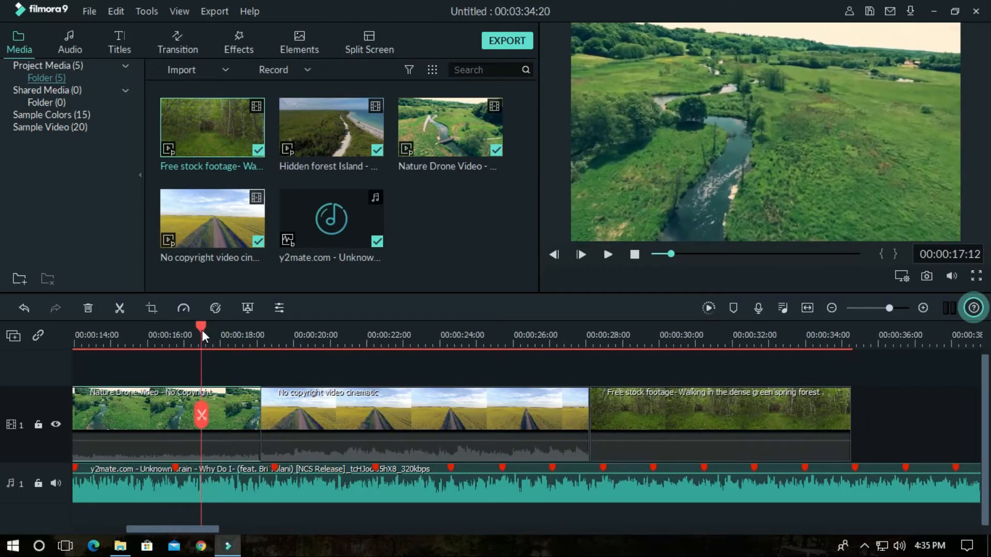
{"action": "left_click", "coordinate": [202, 416]}
Split the No copyright video and Free stock footage clips near their starts and ends, with the last cut at 00:00:33:23.
{"action": "left_click_drag", "start_coordinate": [201, 328], "coordinate": [802, 338]}
{"action": "left_click", "coordinate": [321, 415]}
{"action": "left_click", "coordinate": [526, 414]}
{"action": "left_click", "coordinate": [655, 414]}
{"action": "key", "text": "ctrl+z"}
{"action": "left_click", "coordinate": [681, 407]}
{"action": "left_click", "coordinate": [660, 415]}
{"action": "left_click", "coordinate": [801, 417]}
Set the short first and last pieces of the Hidden forest clip to 8x fast speed.
{"action": "left_click_drag", "start_coordinate": [614, 338], "coordinate": [341, 340]}
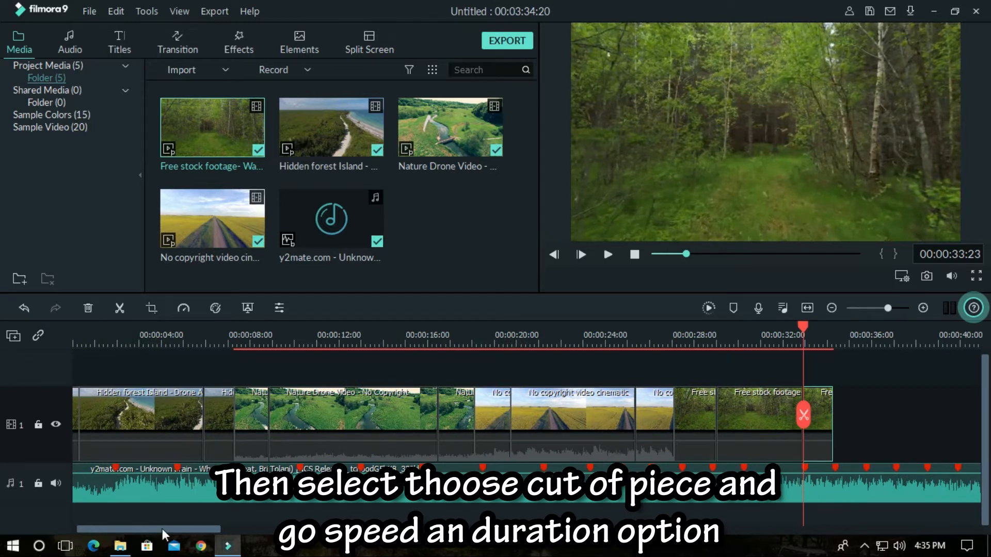
{"action": "left_click_drag", "start_coordinate": [162, 528], "coordinate": [98, 529]}
{"action": "left_click", "coordinate": [83, 413]}
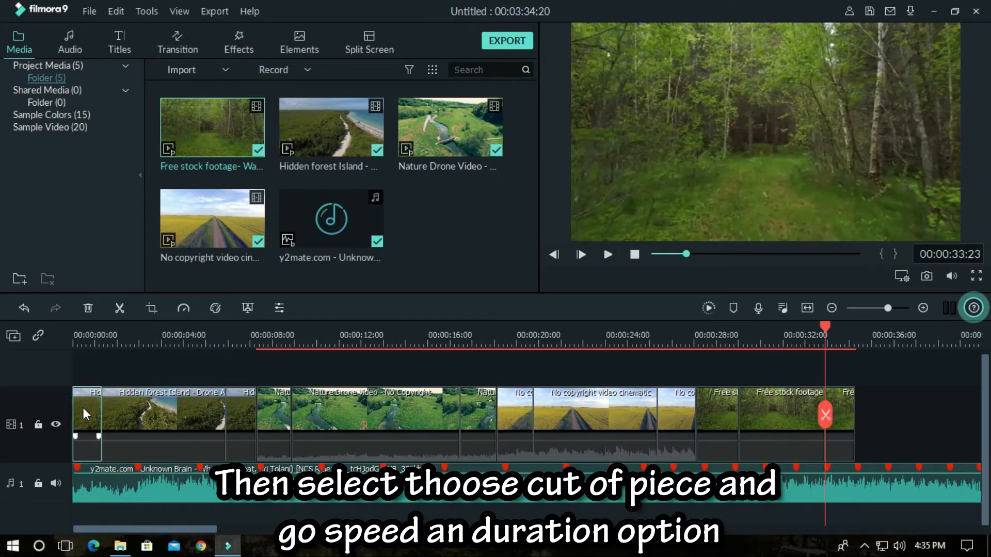
{"action": "left_click", "coordinate": [183, 308]}
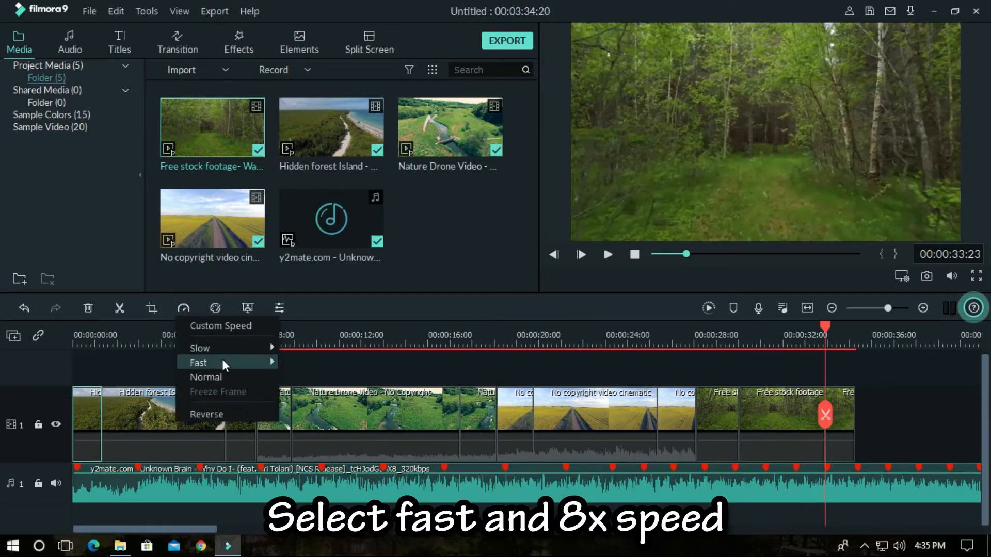
{"action": "mouse_move", "coordinate": [223, 361]}
{"action": "left_click", "coordinate": [295, 392]}
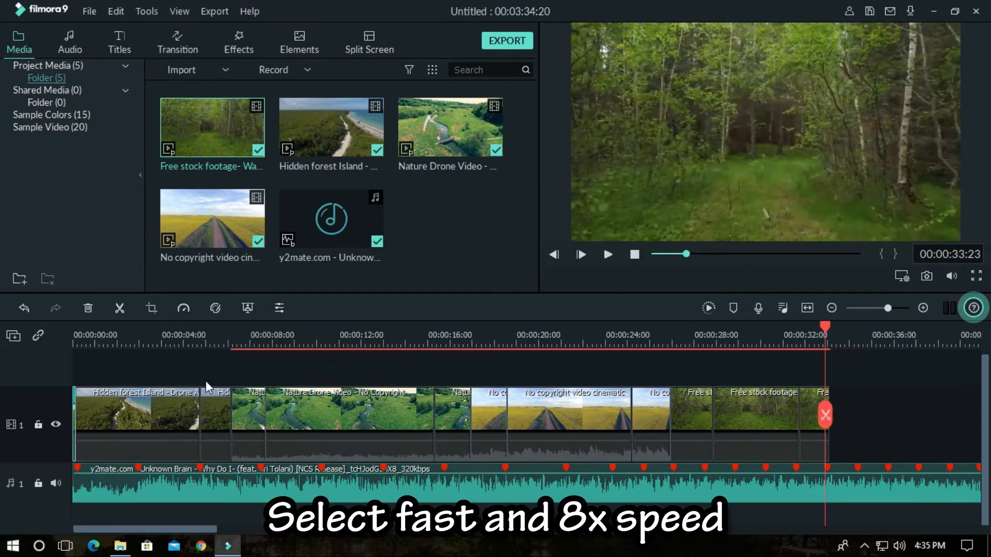
{"action": "left_click", "coordinate": [208, 402]}
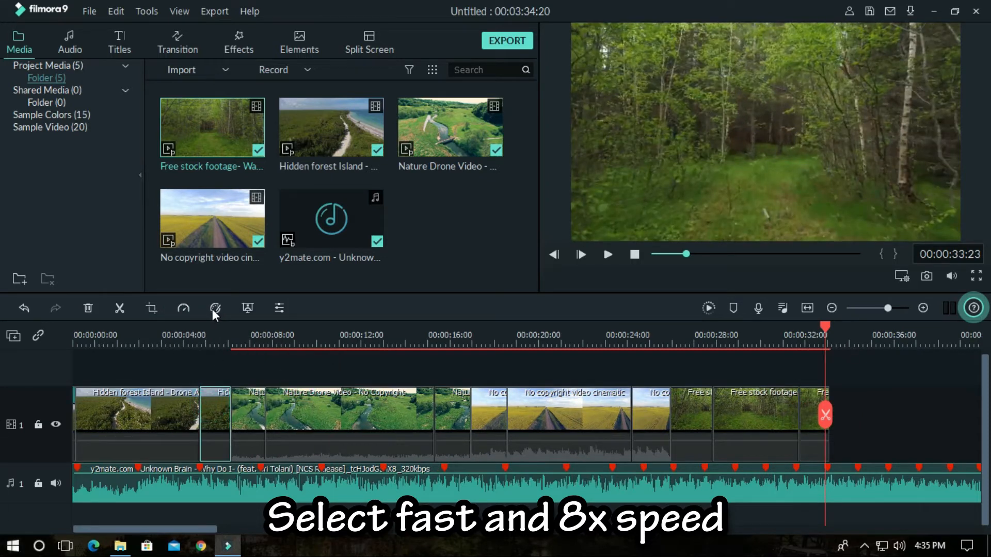
{"action": "left_click", "coordinate": [183, 308]}
{"action": "mouse_move", "coordinate": [214, 364]}
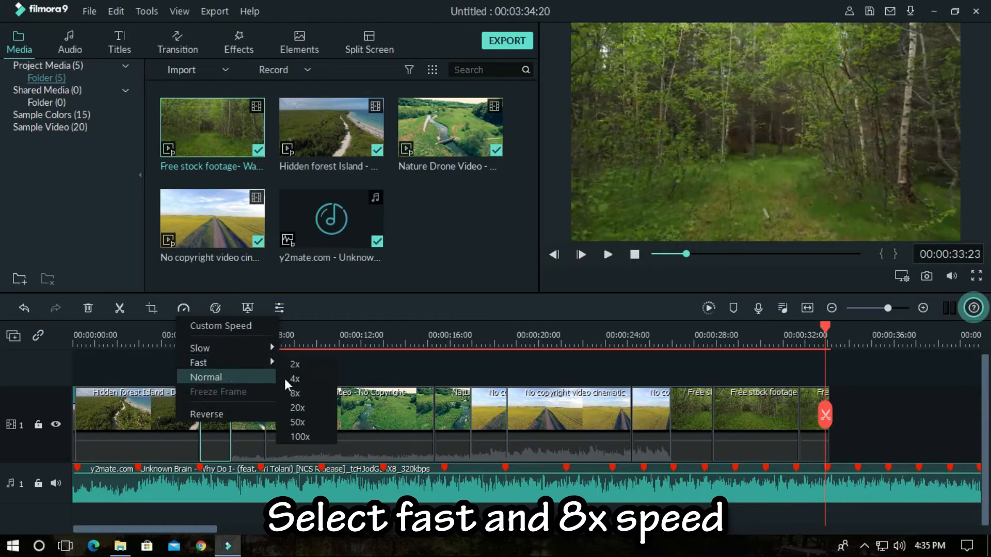
{"action": "left_click", "coordinate": [298, 392]}
Set the short first piece of the Nature Drone clip to 8x fast speed.
{"action": "left_click", "coordinate": [225, 407]}
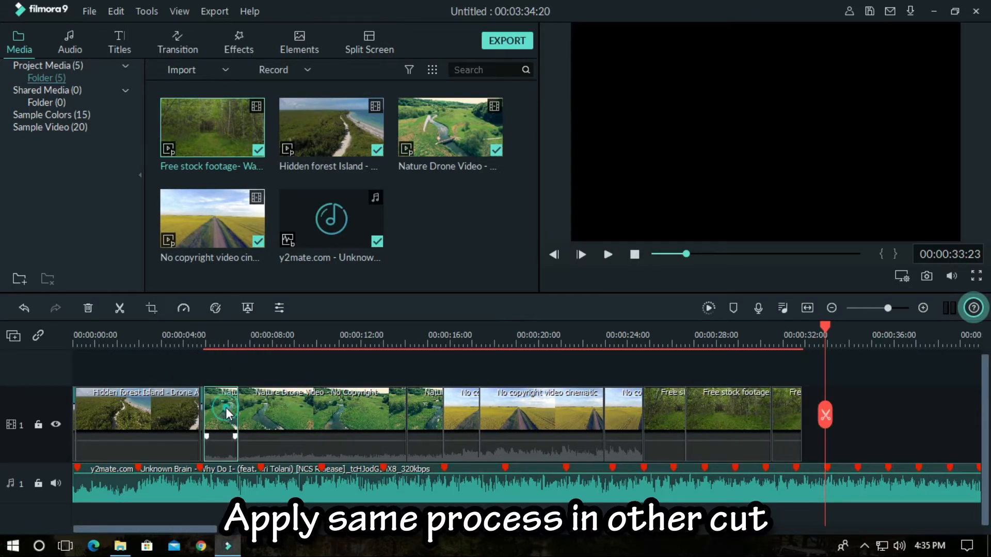
{"action": "left_click", "coordinate": [186, 308]}
{"action": "mouse_move", "coordinate": [208, 367]}
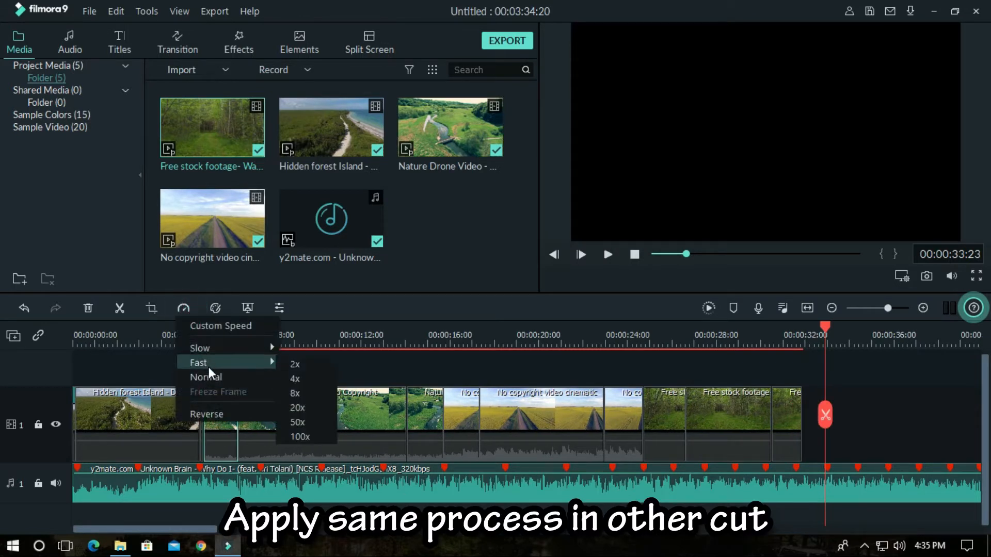
{"action": "left_click", "coordinate": [300, 389]}
{"action": "left_click", "coordinate": [256, 407]}
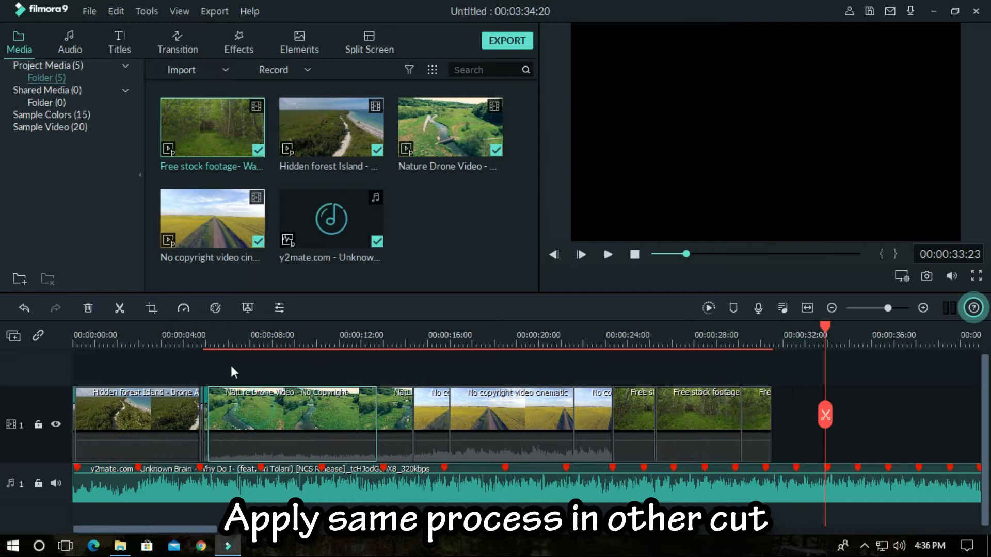
{"action": "left_click", "coordinate": [184, 309]}
{"action": "mouse_move", "coordinate": [206, 358]}
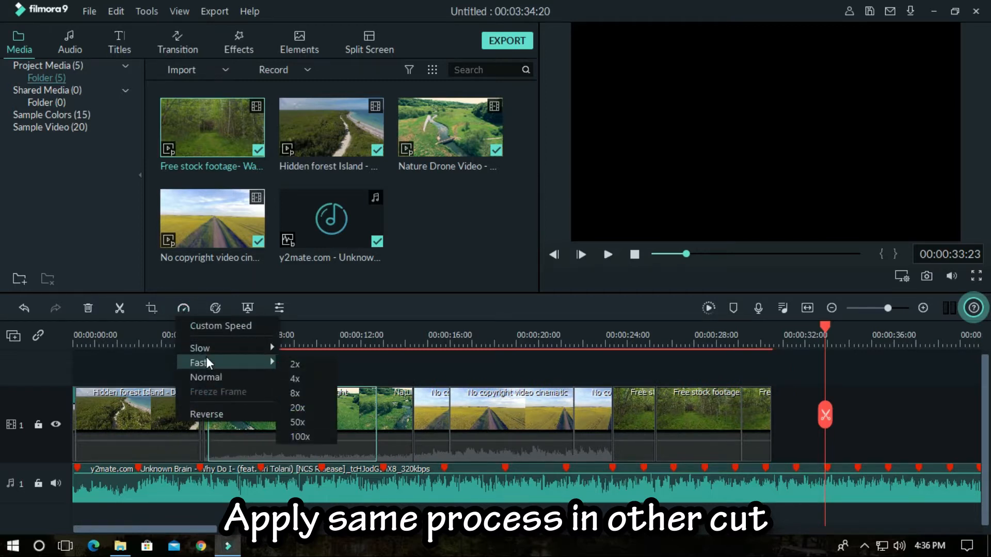
{"action": "left_click", "coordinate": [304, 390]}
{"action": "key", "text": "ctrl+z"}
Set the short last piece of the Nature Drone clip to 8x fast speed.
{"action": "left_click", "coordinate": [395, 402]}
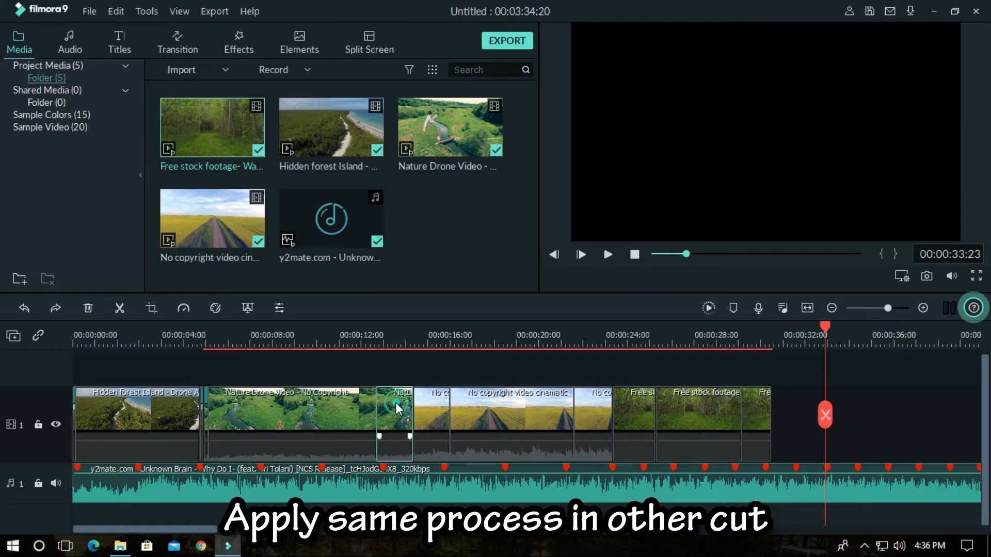
{"action": "left_click", "coordinate": [183, 308]}
{"action": "mouse_move", "coordinate": [198, 357]}
{"action": "left_click", "coordinate": [287, 391]}
Set the short first and last pieces of the No copyright video clip to 8x fast speed.
{"action": "left_click", "coordinate": [397, 400]}
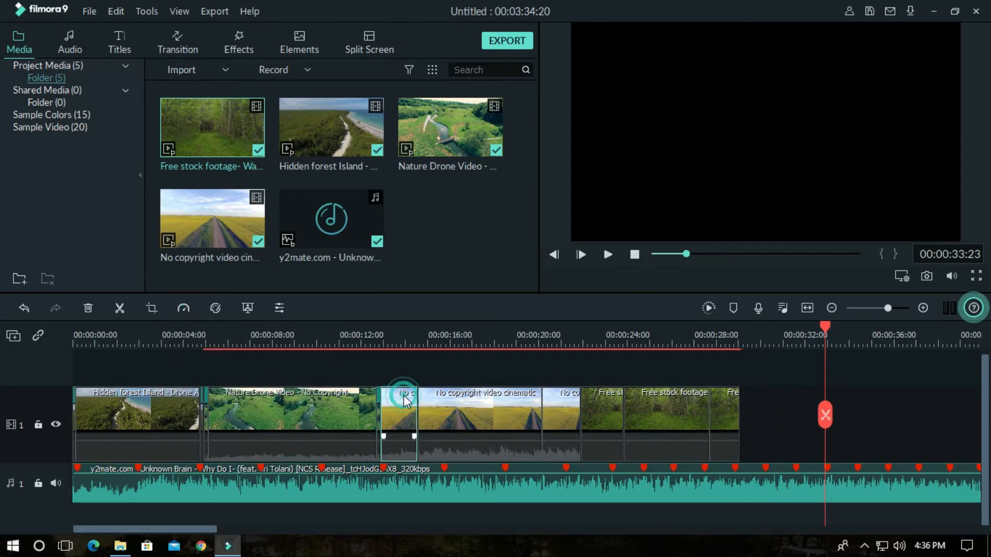
{"action": "left_click", "coordinate": [183, 308]}
{"action": "left_click", "coordinate": [301, 389]}
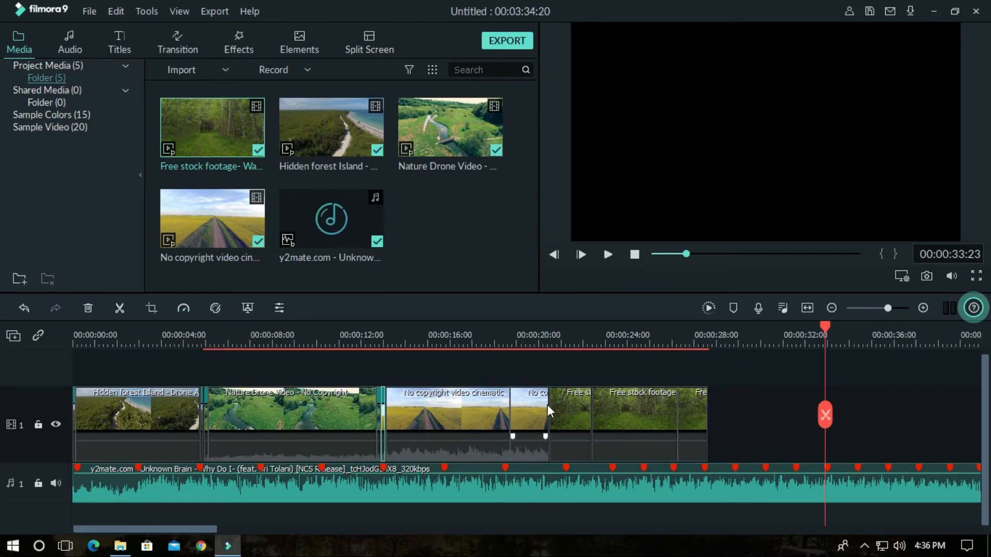
{"action": "left_click", "coordinate": [183, 308]}
{"action": "left_click", "coordinate": [298, 390]}
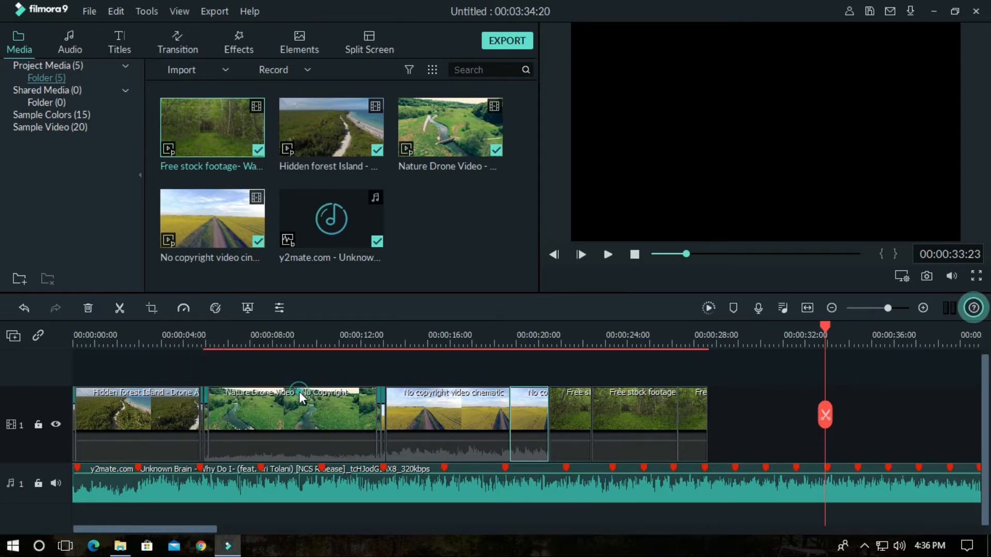
Set the short first and last pieces of the Free stock footage clip to 8x fast speed.
{"action": "left_click", "coordinate": [537, 409]}
{"action": "left_click", "coordinate": [183, 308]}
{"action": "left_click", "coordinate": [299, 392]}
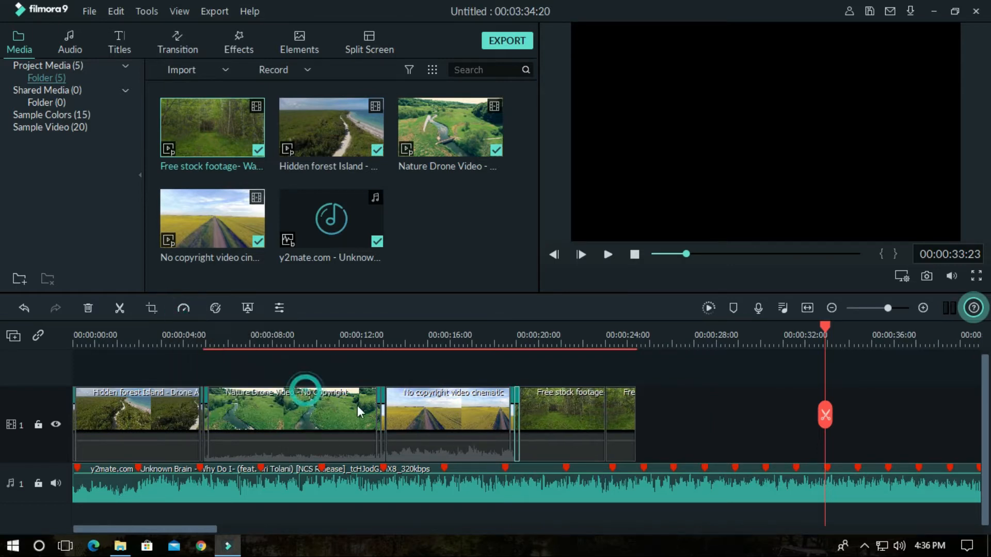
{"action": "left_click", "coordinate": [183, 308]}
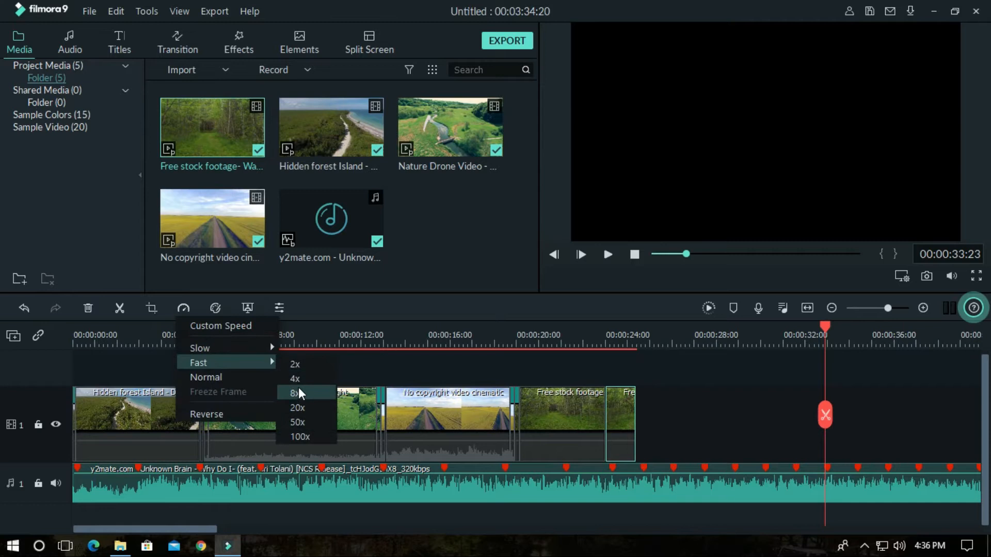
{"action": "left_click", "coordinate": [298, 393]}
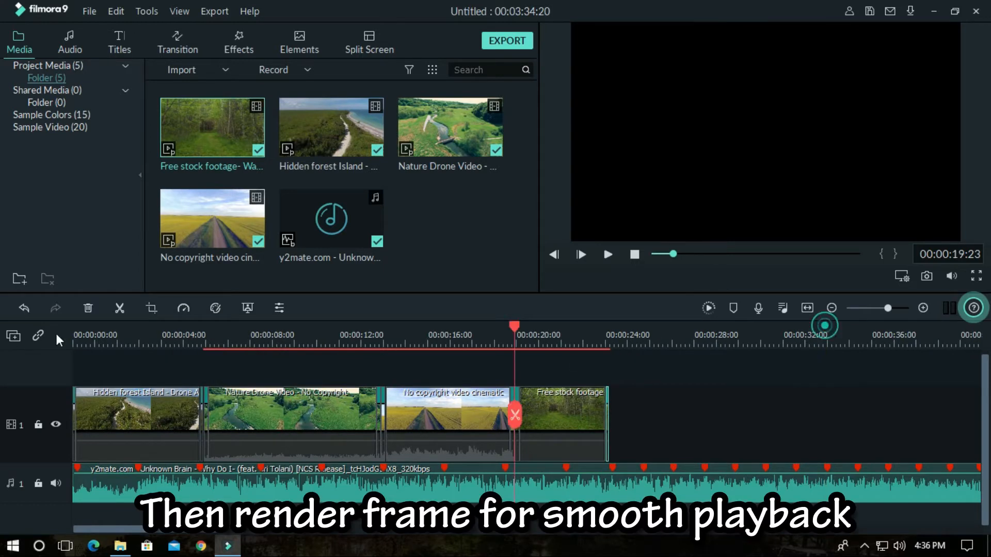
Render the timeline preview for smooth playback.
{"action": "left_click", "coordinate": [708, 308]}
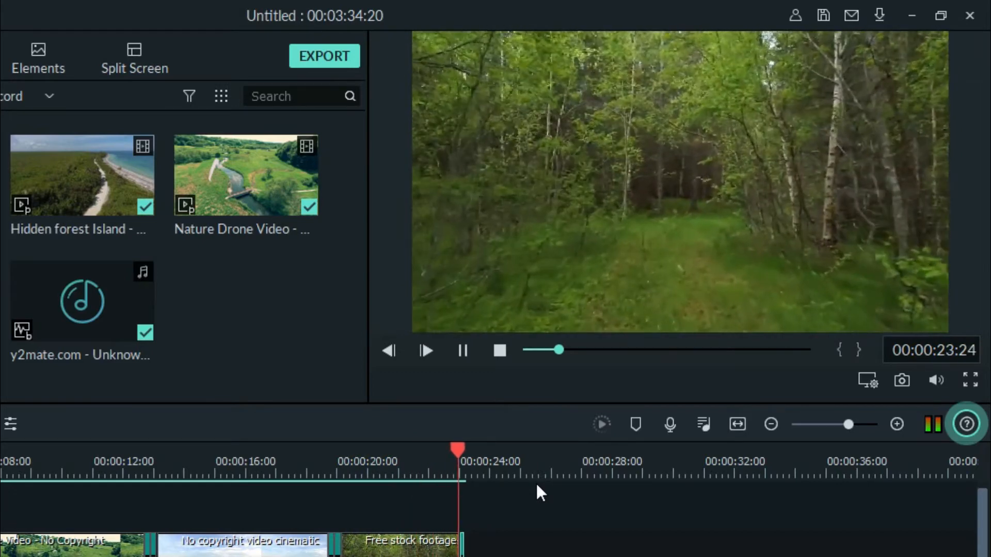
Stop playback and append a copy of the Free stock footage clip's short last piece to the end of the video track.
{"action": "left_click", "coordinate": [462, 352]}
{"action": "left_click_drag", "start_coordinate": [500, 457], "coordinate": [424, 467]}
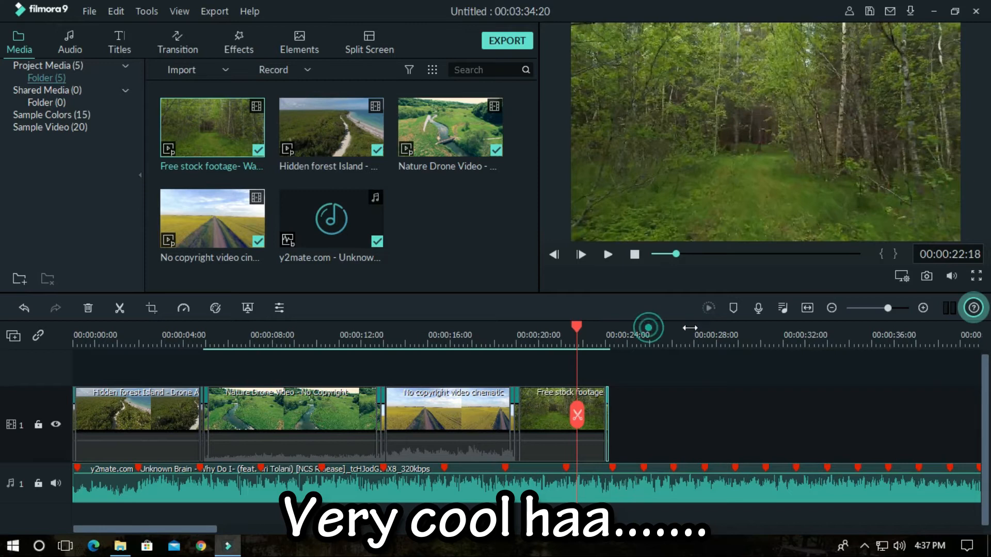
{"action": "left_click_drag", "start_coordinate": [690, 328], "coordinate": [817, 351]}
{"action": "left_click_drag", "start_coordinate": [174, 533], "coordinate": [186, 533]}
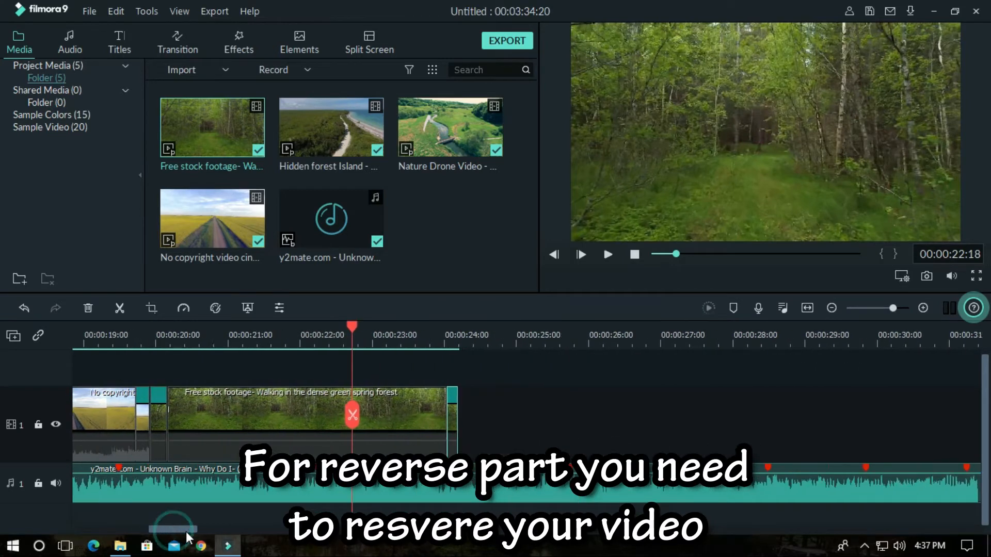
{"action": "right_click", "coordinate": [451, 416]}
{"action": "left_click", "coordinate": [481, 44]}
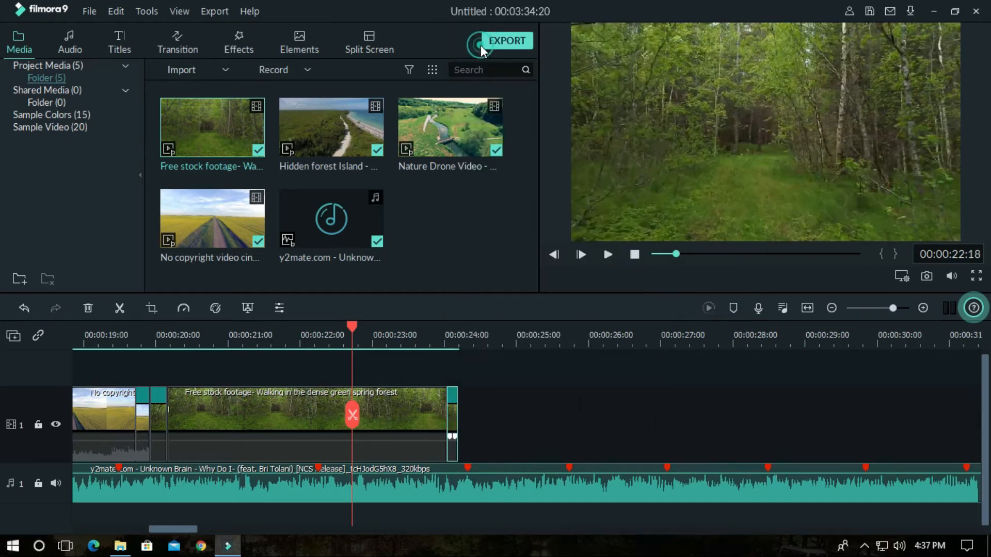
{"action": "left_click", "coordinate": [459, 325]}
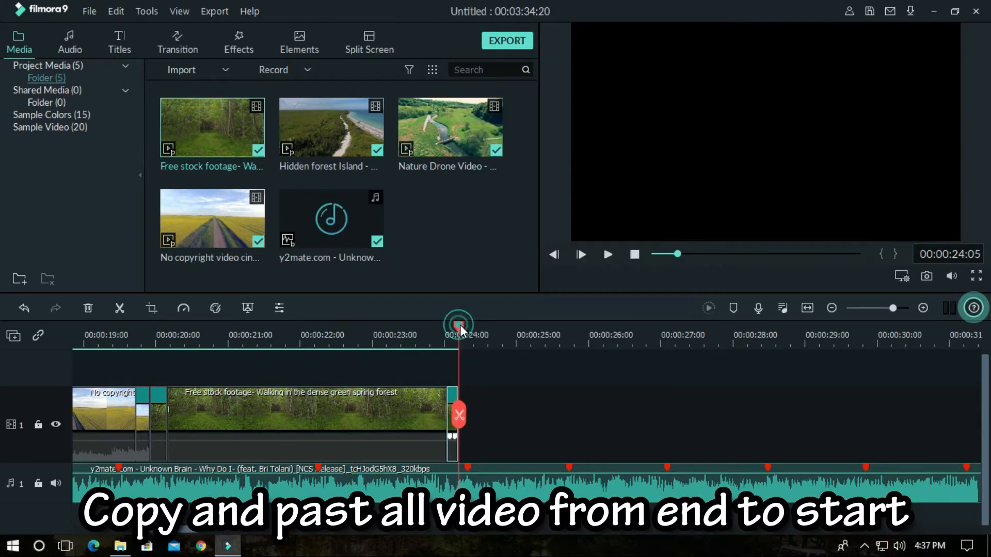
{"action": "key", "text": "ctrl+v"}
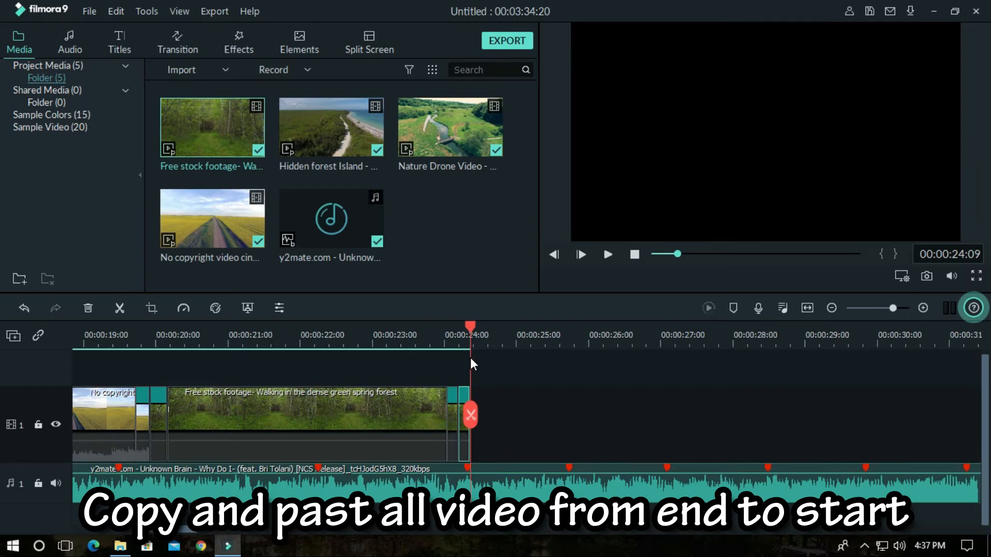
Copy the long middle piece of the Free stock footage clip and paste it at the end of the video track.
{"action": "left_click_drag", "start_coordinate": [471, 330], "coordinate": [390, 351]}
{"action": "left_click", "coordinate": [413, 403]}
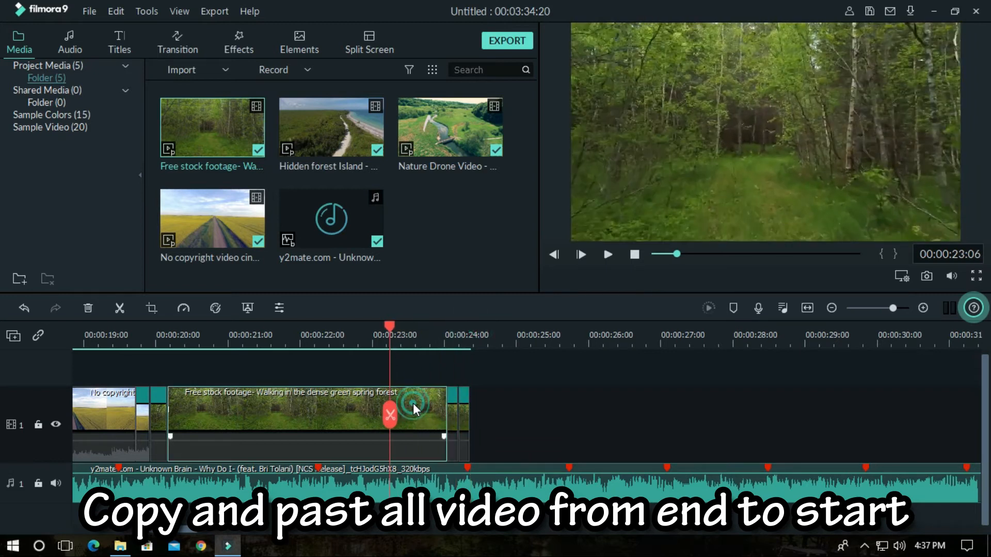
{"action": "left_click", "coordinate": [467, 330]}
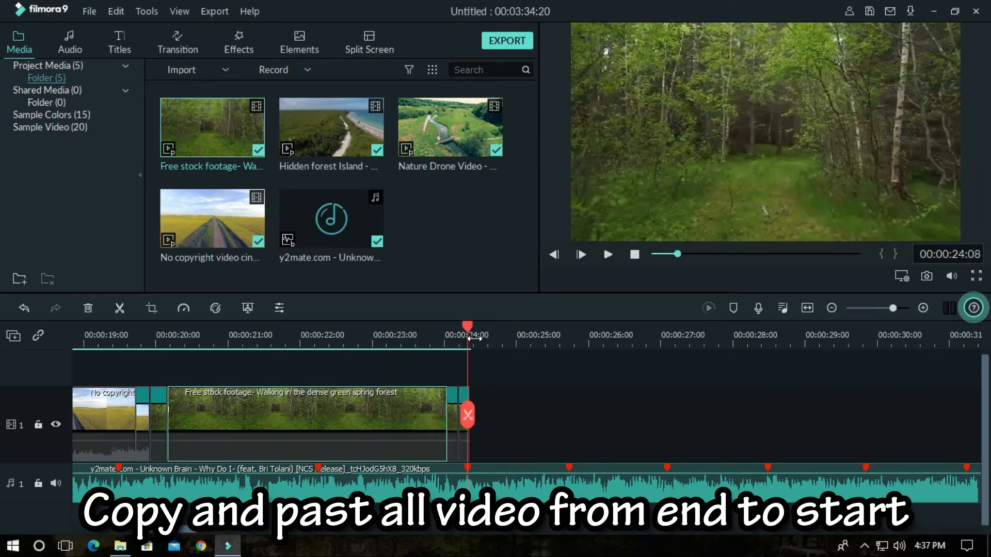
{"action": "left_click", "coordinate": [469, 330]}
{"action": "key", "text": "ctrl+v"}
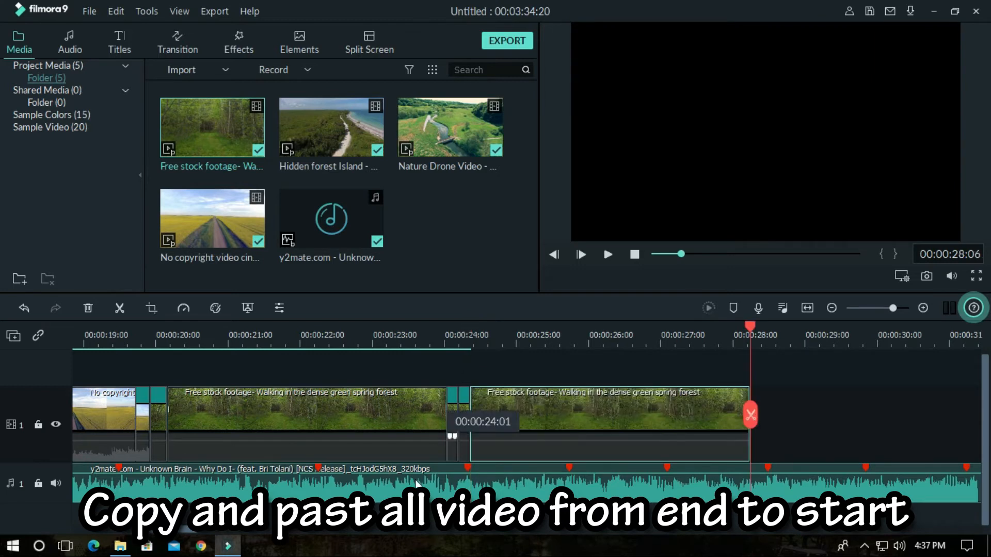
Append copies of the Free stock footage clip's short first piece and the No copyright clip's short last and long middle pieces, in that order.
{"action": "left_click_drag", "start_coordinate": [196, 532], "coordinate": [187, 533]}
{"action": "left_click", "coordinate": [305, 390]}
{"action": "key", "text": "ctrl+v"}
{"action": "left_click", "coordinate": [287, 395]}
{"action": "key", "text": "ctrl+v"}
{"action": "left_click", "coordinate": [210, 431]}
{"action": "key", "text": "ctrl+v"}
{"action": "scroll", "coordinate": [213, 429], "scroll_direction": "down", "scroll_amount": 1}
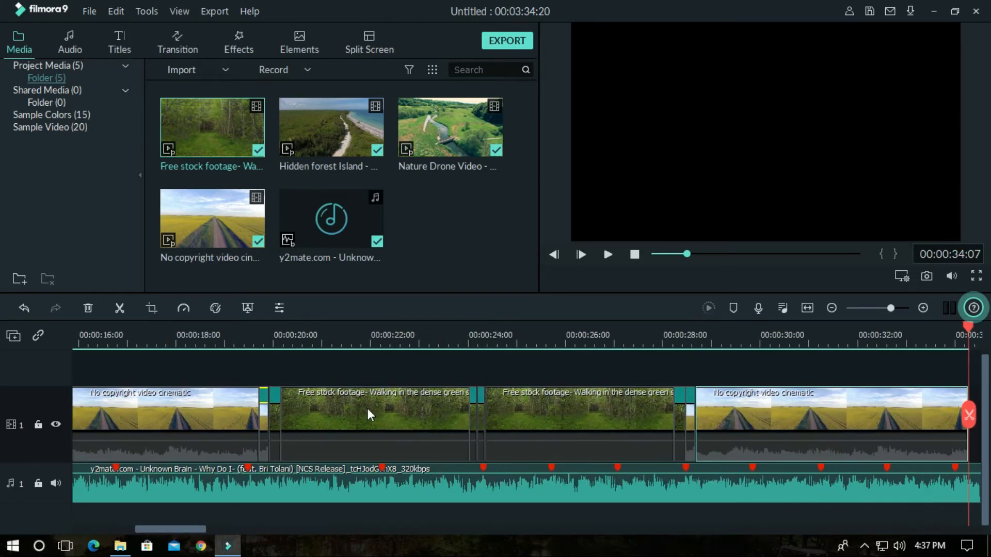
Append copies of the No copyright clip's short first piece and the Nature Drone clip's pieces, ordered from last to first.
{"action": "left_click_drag", "start_coordinate": [198, 529], "coordinate": [163, 529]}
{"action": "left_click", "coordinate": [420, 408]}
{"action": "key", "text": "ctrl+v"}
{"action": "left_click", "coordinate": [454, 425]}
{"action": "left_click_drag", "start_coordinate": [223, 529], "coordinate": [116, 529]}
{"action": "key", "text": "ctrl+v"}
{"action": "left_click", "coordinate": [225, 453]}
{"action": "key", "text": "ctrl+v"}
{"action": "left_click", "coordinate": [330, 405]}
{"action": "key", "text": "ctrl+v"}
Append copies of the Hidden forest Island clip's pieces to the end of the video track, from last to first.
{"action": "left_click_drag", "start_coordinate": [251, 531], "coordinate": [134, 531]}
{"action": "left_click", "coordinate": [356, 398]}
{"action": "key", "text": "ctrl+v"}
{"action": "left_click_drag", "start_coordinate": [225, 531], "coordinate": [126, 531]}
{"action": "left_click", "coordinate": [75, 395]}
{"action": "key", "text": "ctrl+v"}
Apply reverse speed to the first copied short piece of Free stock footage through its custom speed settings.
{"action": "left_click_drag", "start_coordinate": [278, 529], "coordinate": [202, 532]}
{"action": "left_click", "coordinate": [530, 395]}
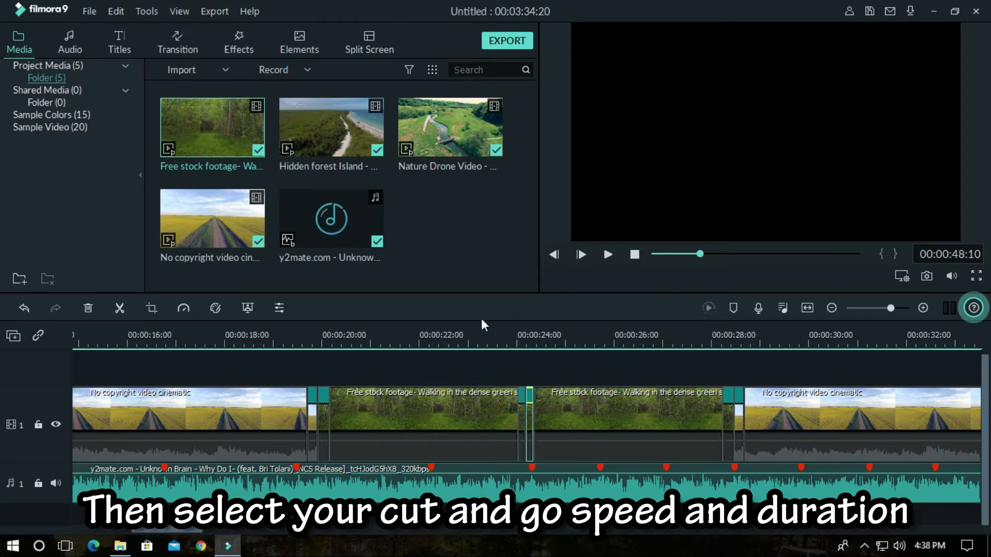
{"action": "left_click", "coordinate": [183, 309]}
{"action": "left_click", "coordinate": [197, 321]}
{"action": "left_click", "coordinate": [450, 248]}
{"action": "left_click", "coordinate": [525, 321]}
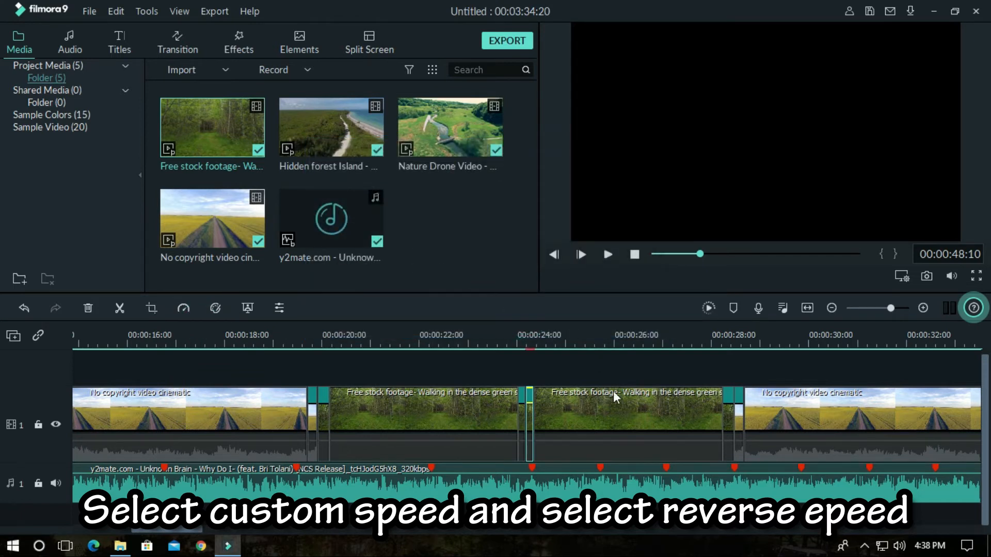
Reverse the copied long piece of Free stock footage with a custom speed of 1.000.
{"action": "left_click", "coordinate": [615, 408]}
{"action": "left_click", "coordinate": [184, 311]}
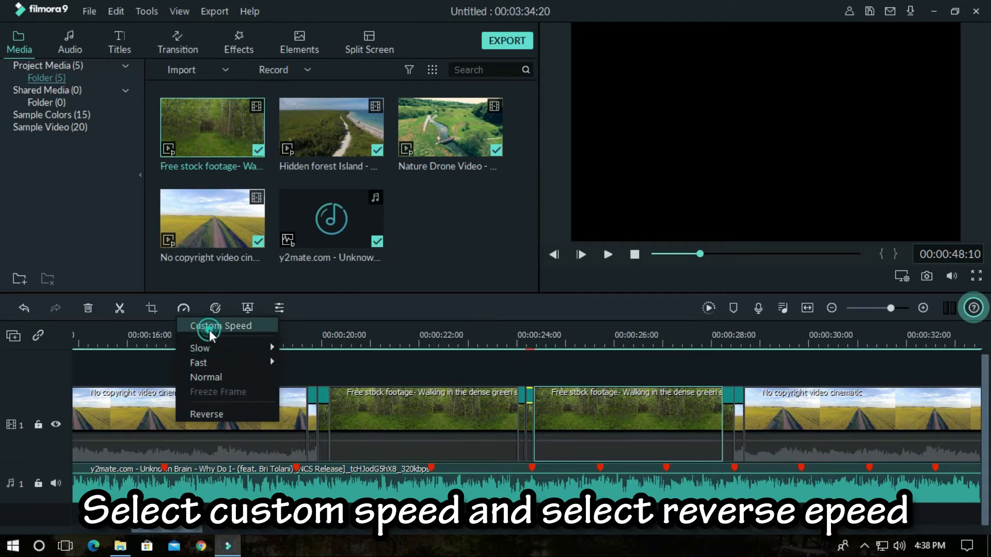
{"action": "left_click", "coordinate": [258, 326]}
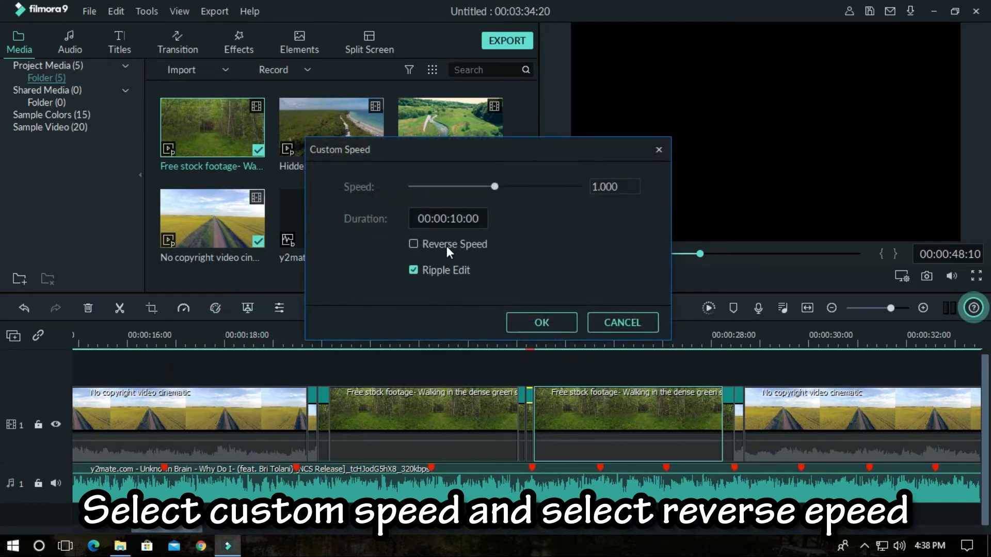
{"action": "left_click", "coordinate": [545, 316]}
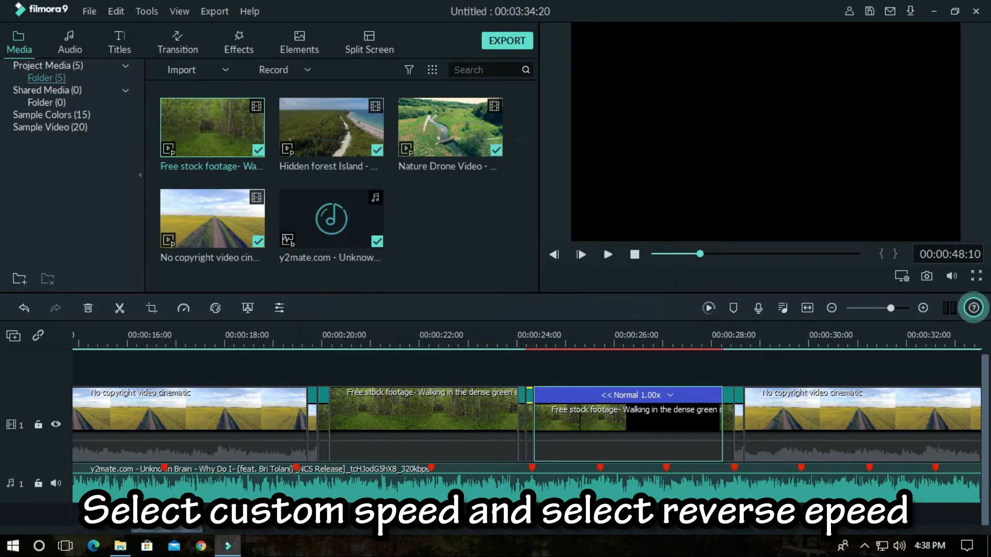
Apply reverse speed to the short Free stock footage piece just before the copied No copyright clip.
{"action": "left_click_drag", "start_coordinate": [197, 531], "coordinate": [213, 531]}
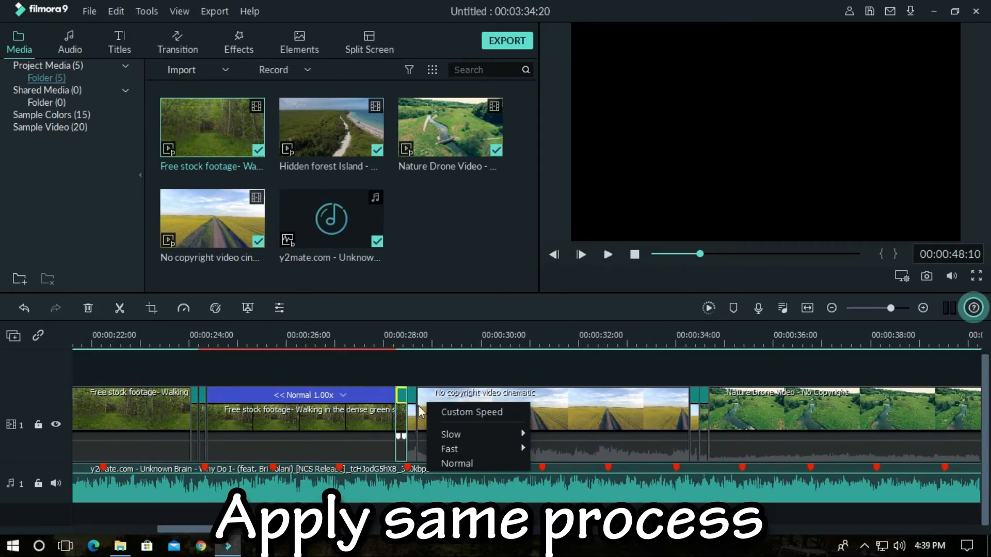
{"action": "left_click", "coordinate": [470, 410]}
{"action": "left_click", "coordinate": [346, 246]}
{"action": "left_click", "coordinate": [537, 326]}
Apply reverse speed to the copied No copyright, Nature Drone and Hidden forest Island pieces.
{"action": "left_click", "coordinate": [184, 308]}
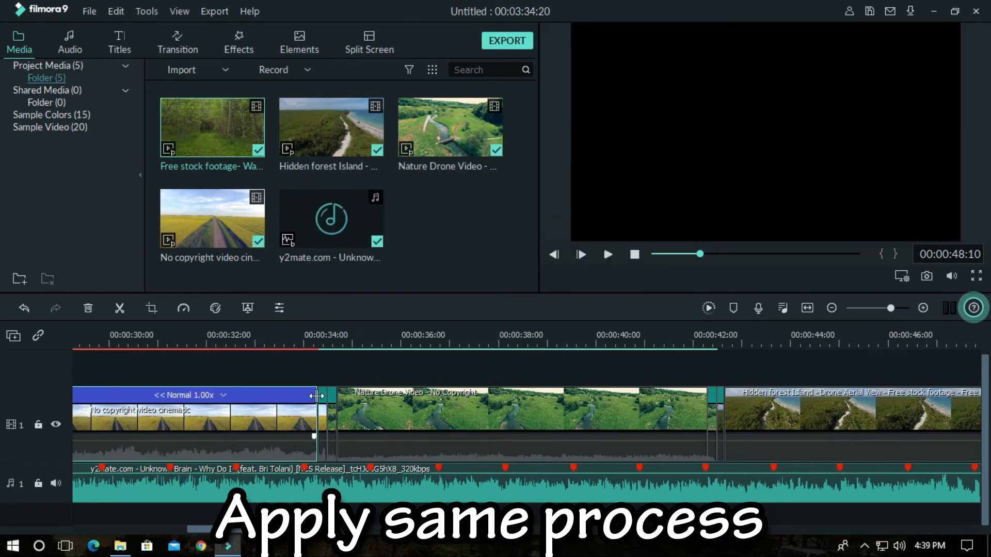
{"action": "left_click", "coordinate": [184, 308]}
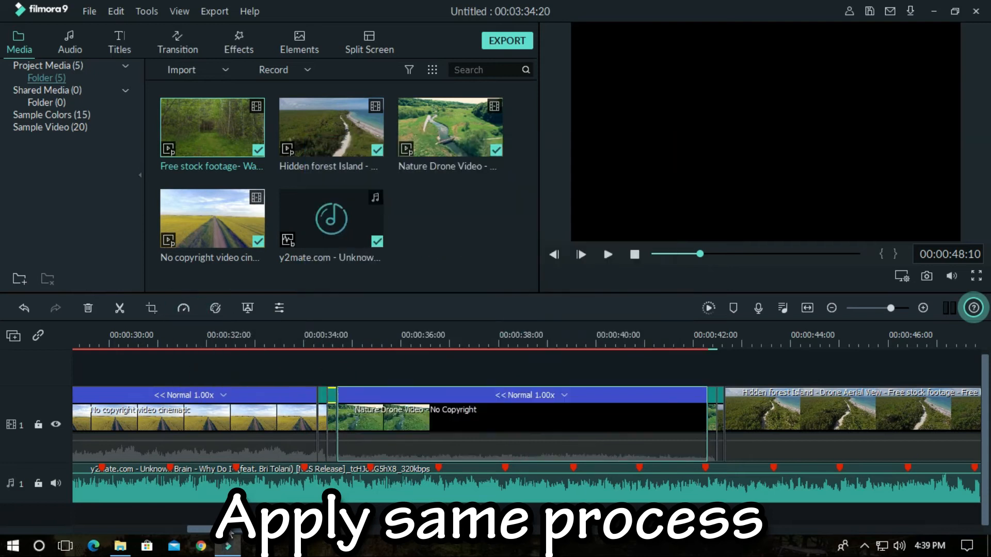
{"action": "left_click", "coordinate": [184, 308]}
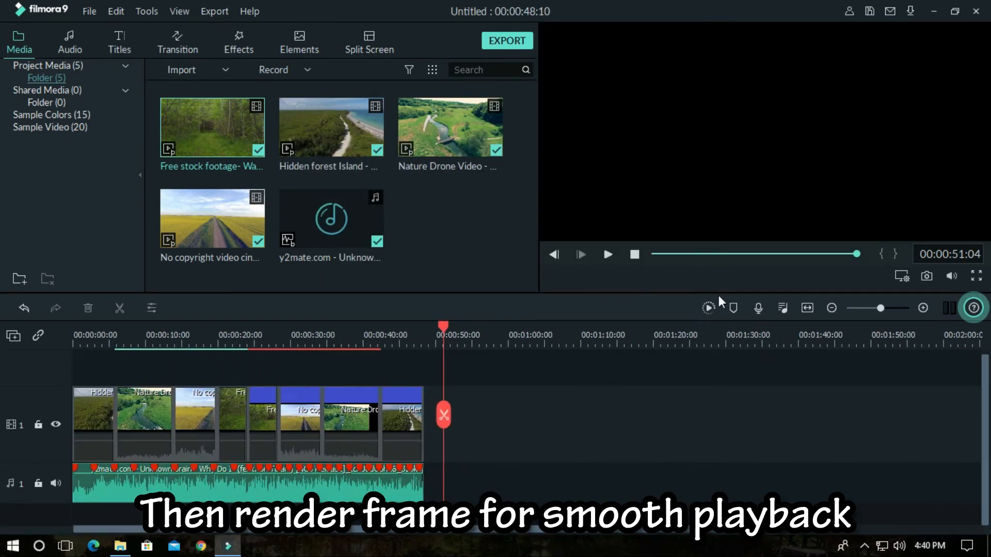
Render the timeline preview with the reversed clips for smooth playback.
{"action": "left_click", "coordinate": [708, 308]}
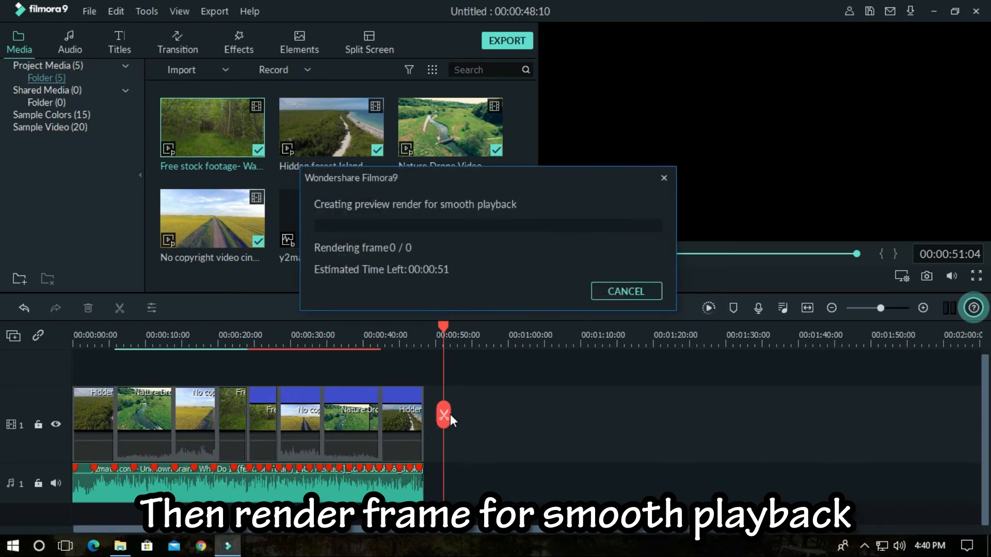